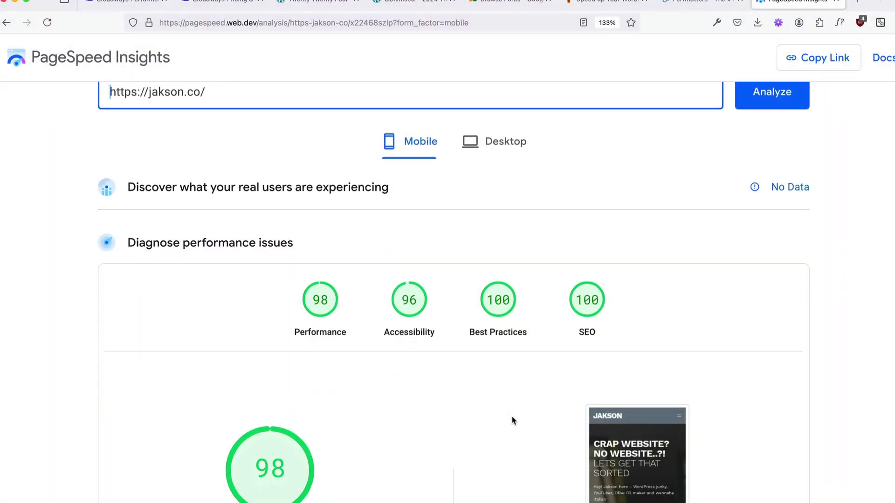
pyautogui.scroll(-5, 511, 420)
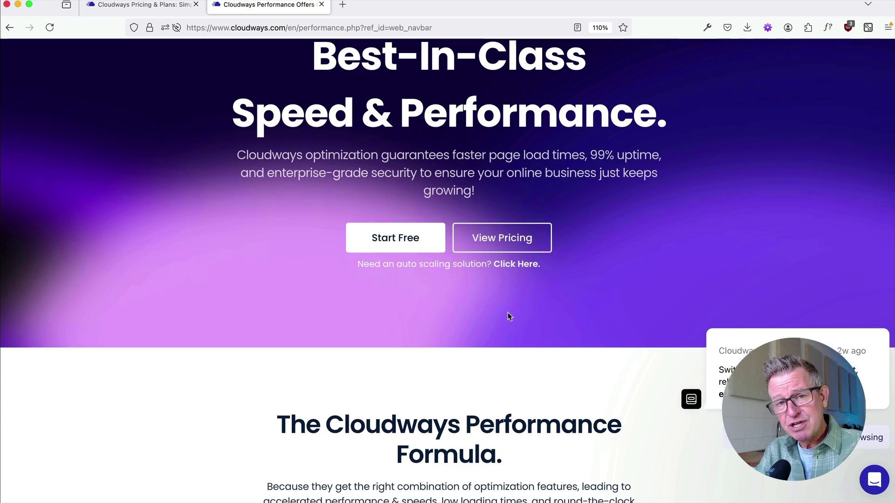
# Scroll through the Cloudways performance features page down to its footer.
pyautogui.scroll(-6, 508, 316)
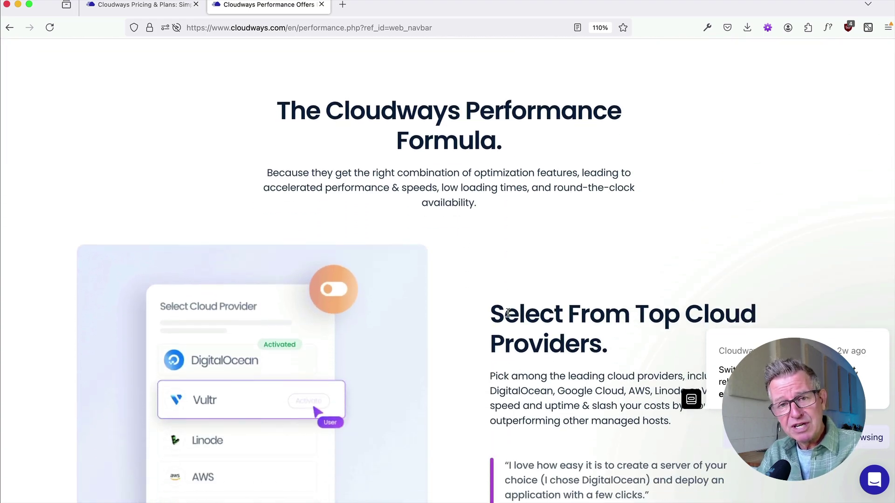
pyautogui.scroll(-4, 508, 313)
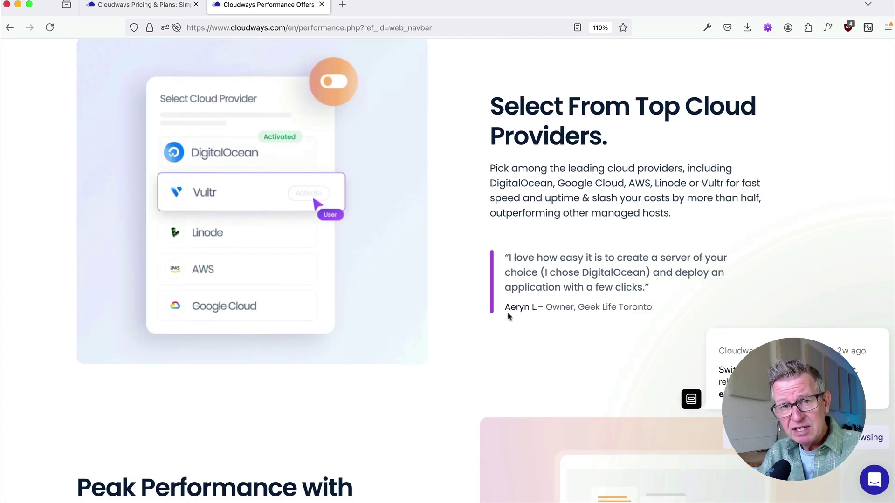
pyautogui.scroll(-10, 509, 316)
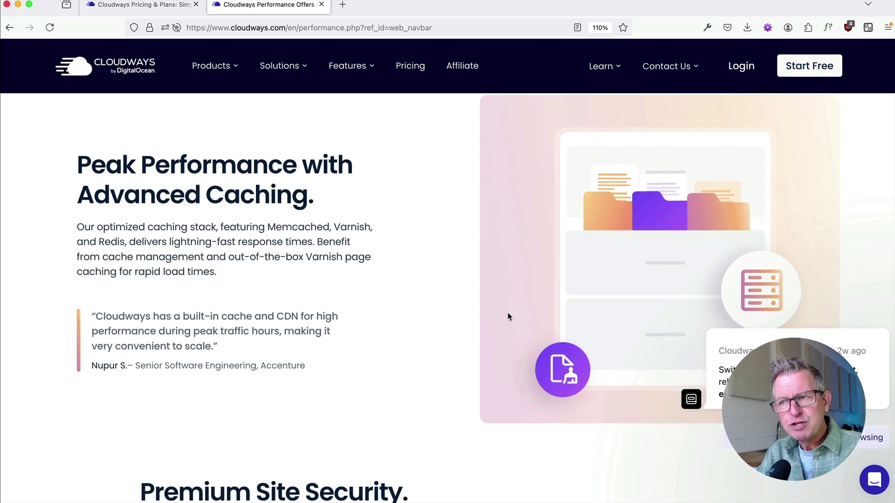
pyautogui.scroll(-8, 508, 317)
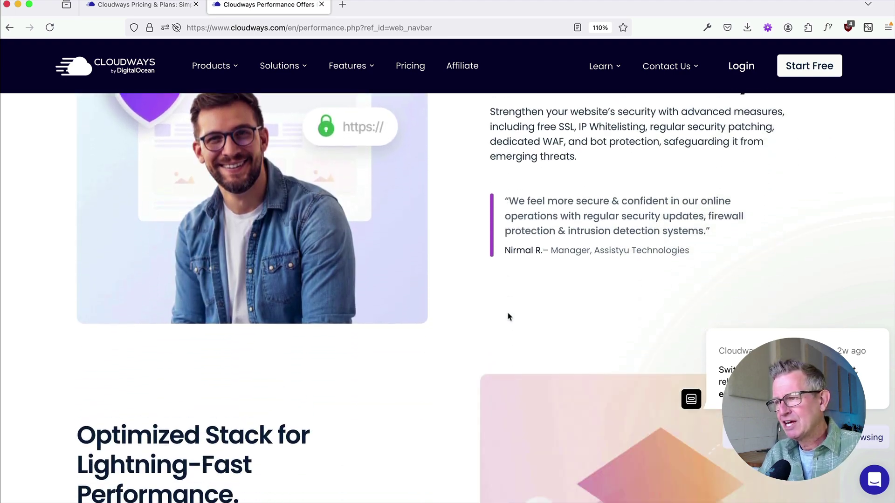
pyautogui.scroll(-10, 508, 317)
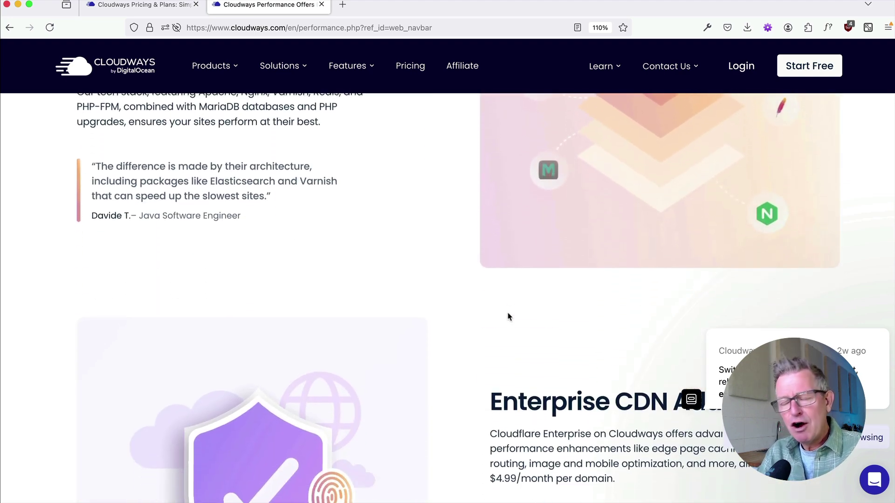
pyautogui.scroll(-15, 507, 313)
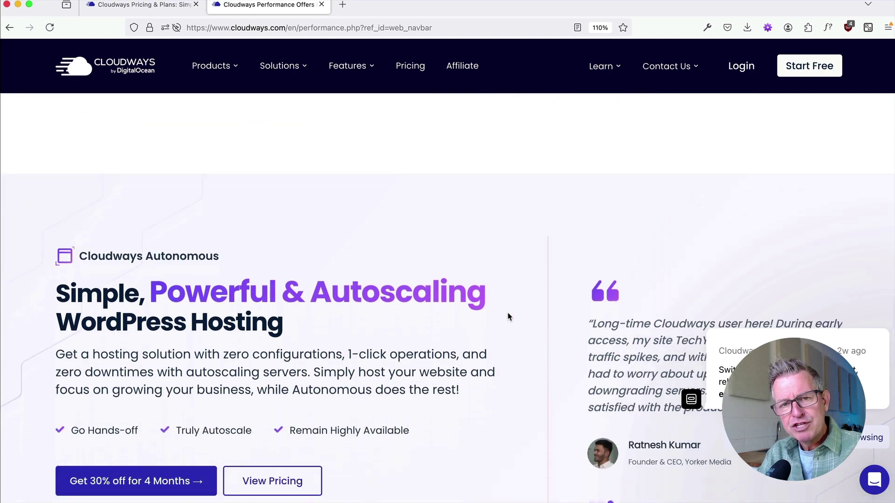
pyautogui.scroll(-10, 508, 317)
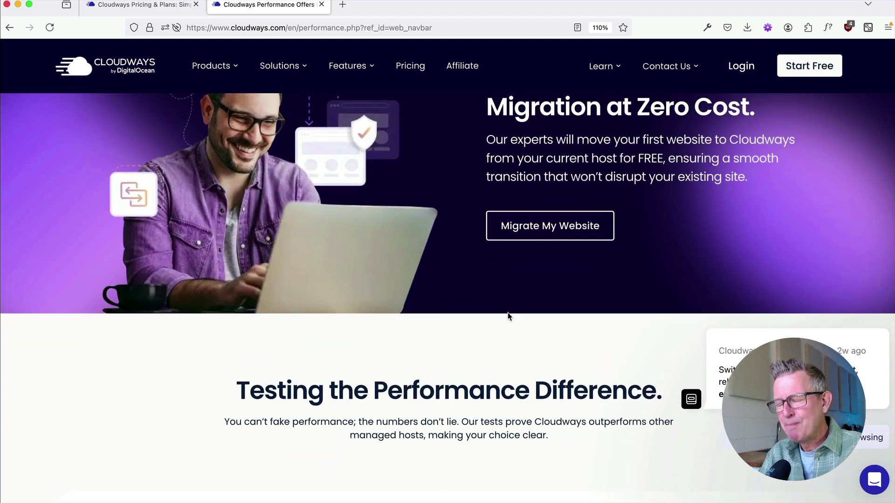
pyautogui.scroll(-9, 508, 317)
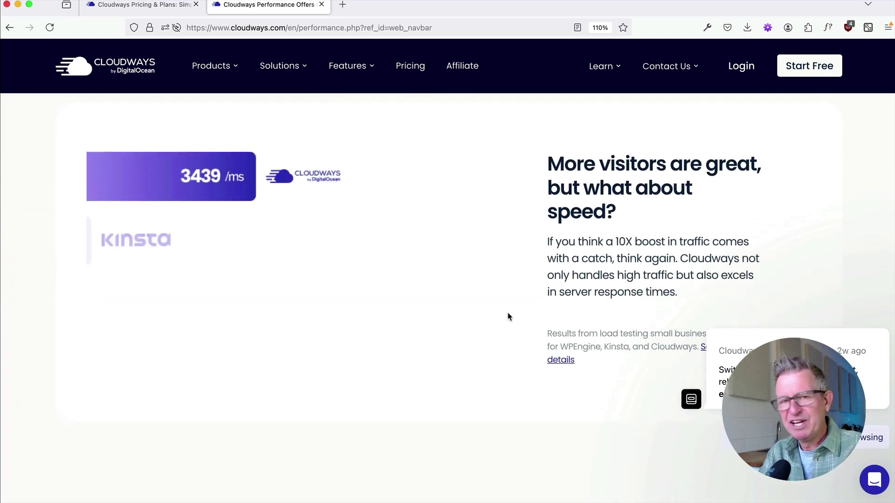
pyautogui.scroll(-2, 508, 317)
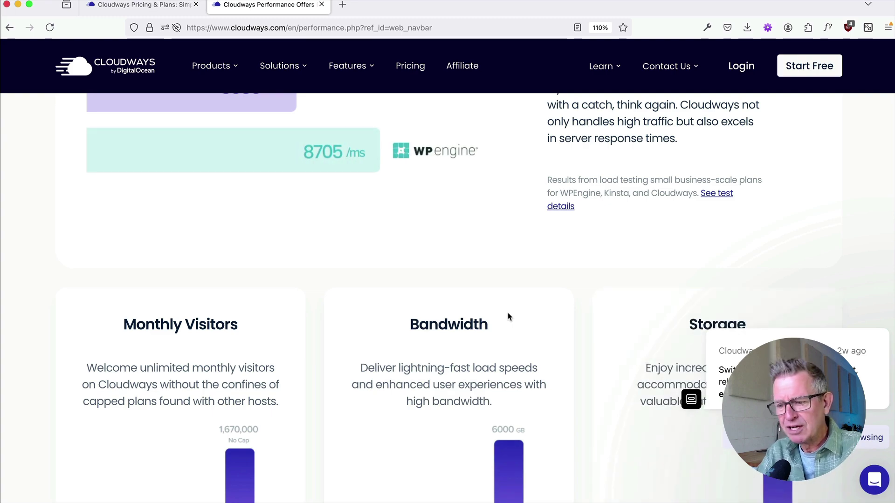
pyautogui.scroll(-10, 507, 317)
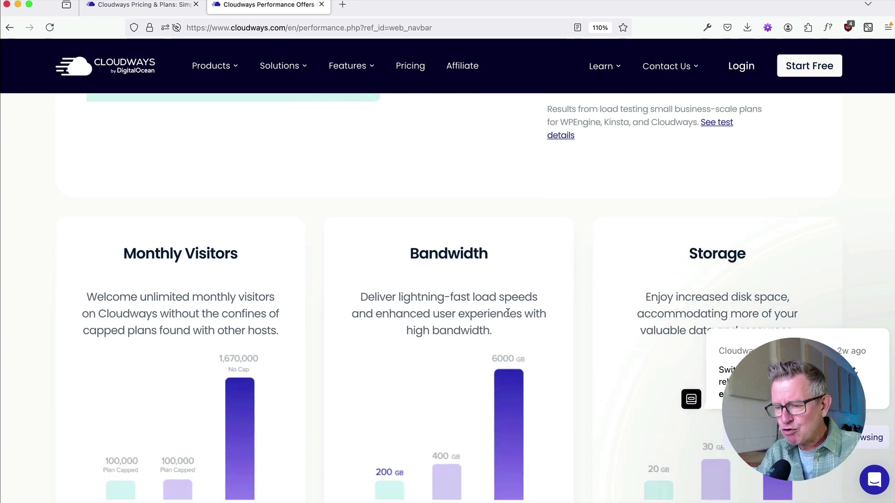
pyautogui.scroll(-13, 508, 317)
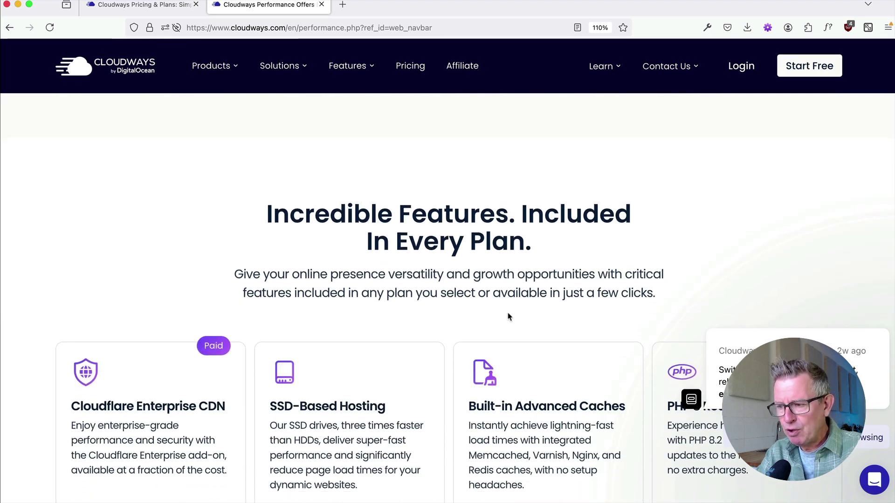
pyautogui.scroll(-11, 508, 328)
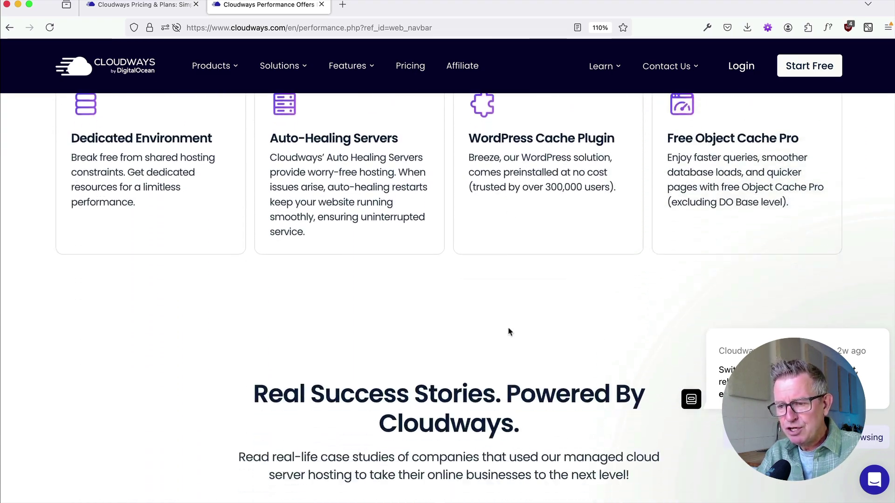
pyautogui.scroll(-10, 508, 332)
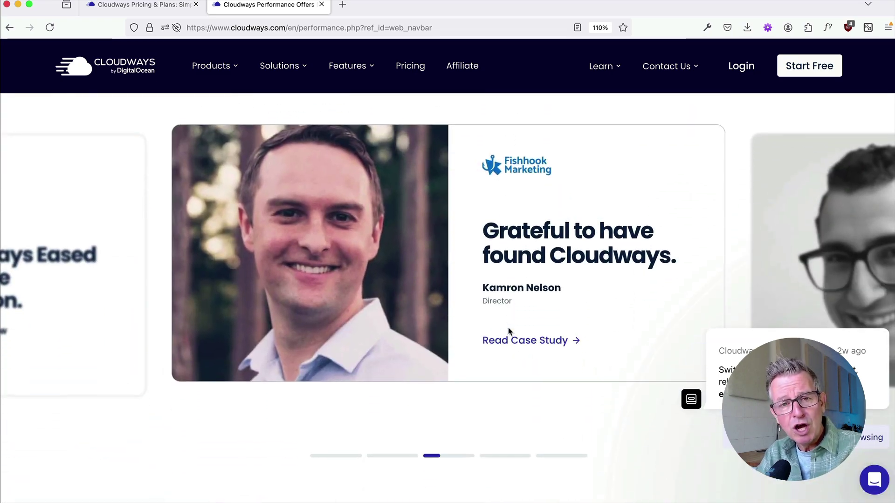
pyautogui.scroll(-11, 508, 331)
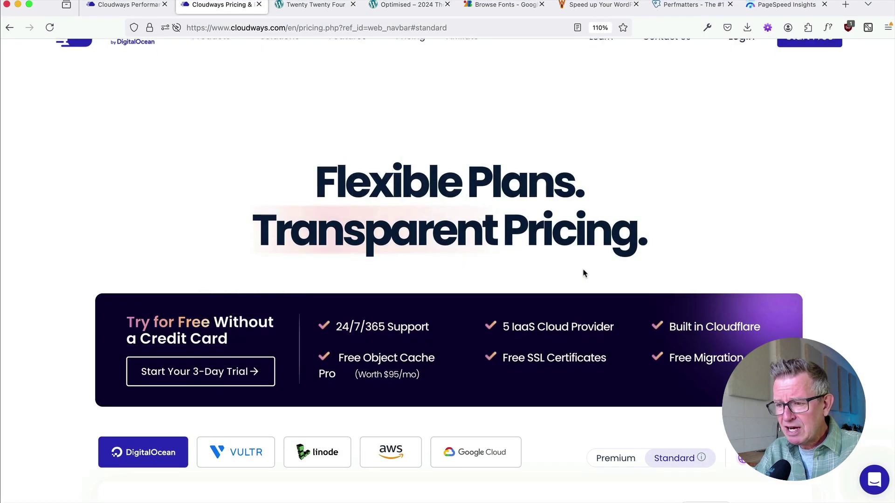
# Scroll to the DigitalOcean Standard plans table, from DO1GB at $11 per month upward.
pyautogui.scroll(-5, 584, 273)
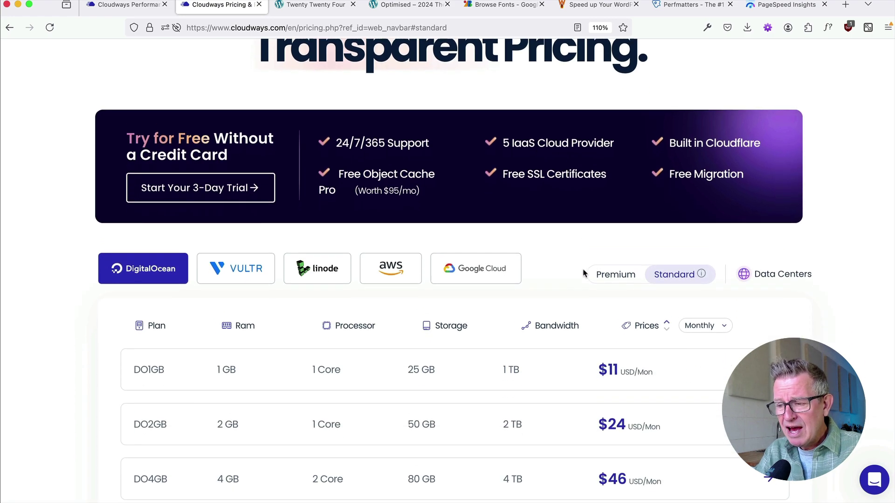
pyautogui.scroll(-4, 585, 274)
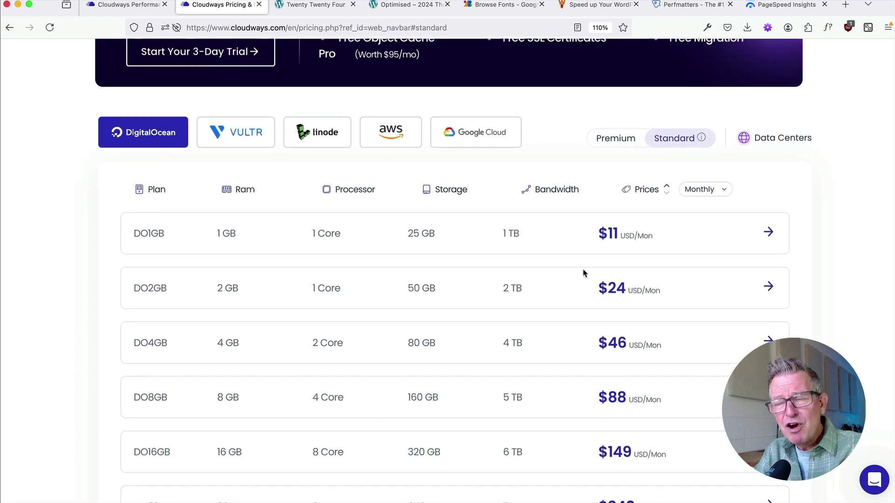
pyautogui.scroll(-2, 585, 274)
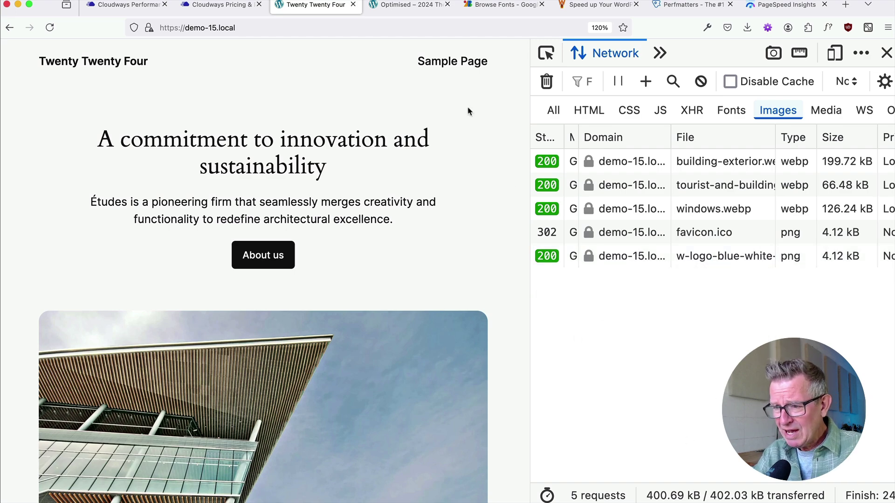
# Switch to the optimised site and highlight its 121.73 kB image transfer total.
pyautogui.click(406, 9)
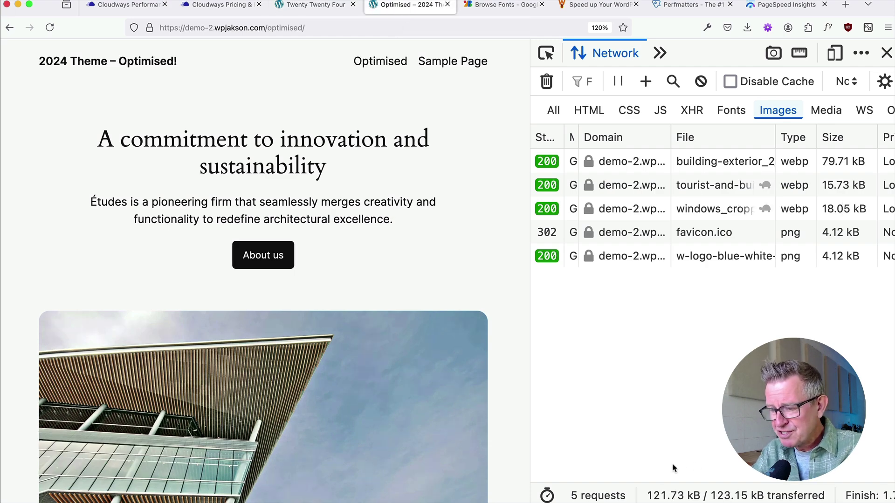
pyautogui.moveTo(824, 495); pyautogui.dragTo(675, 349)
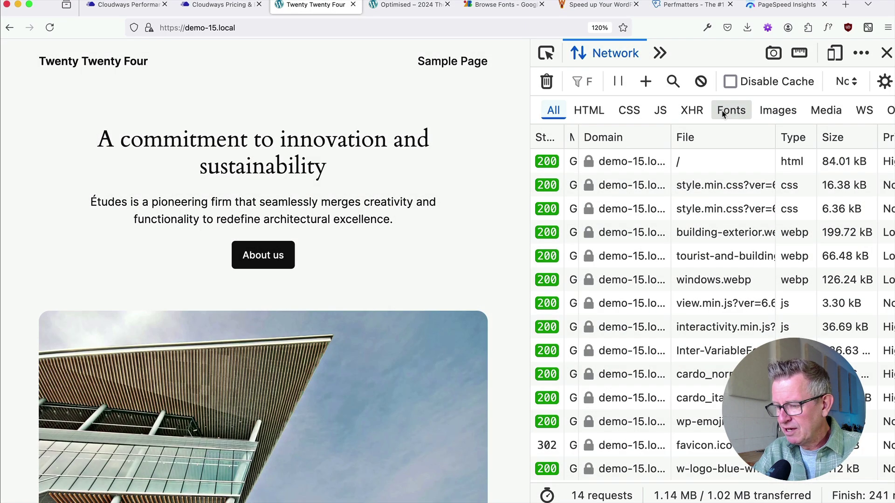
# Filter the Network panel to list only font requests.
pyautogui.click(729, 110)
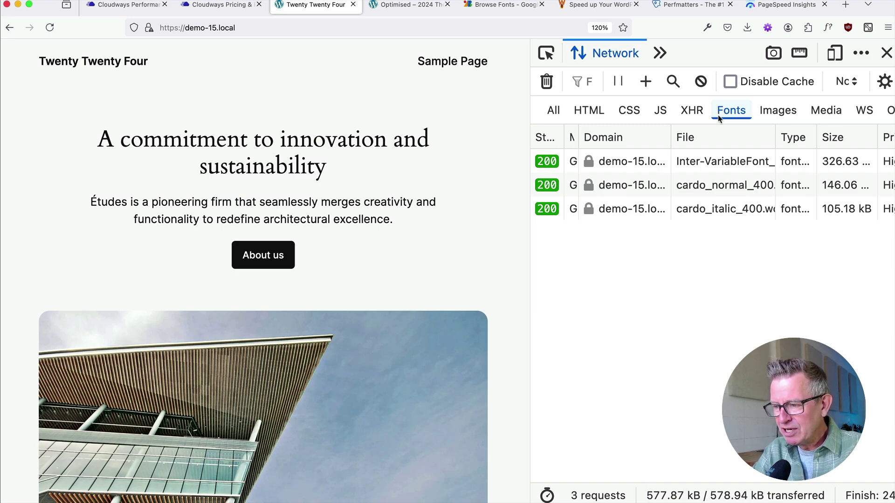
pyautogui.click(736, 110)
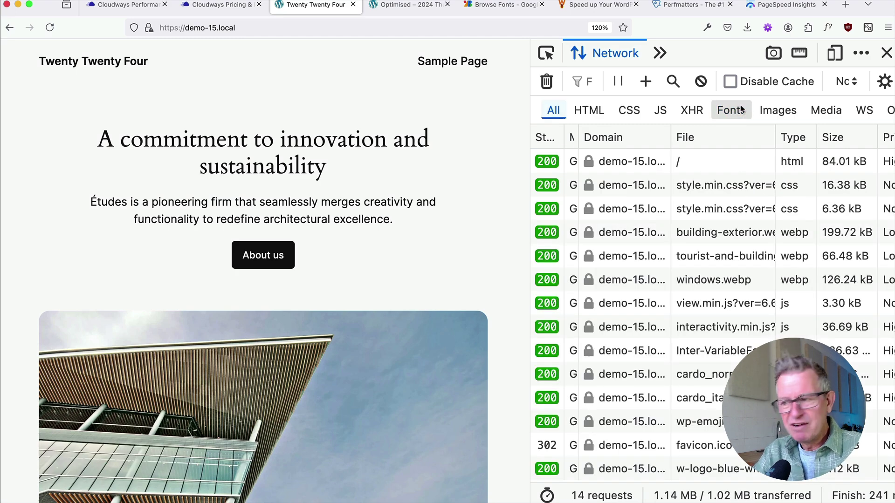
pyautogui.click(740, 110)
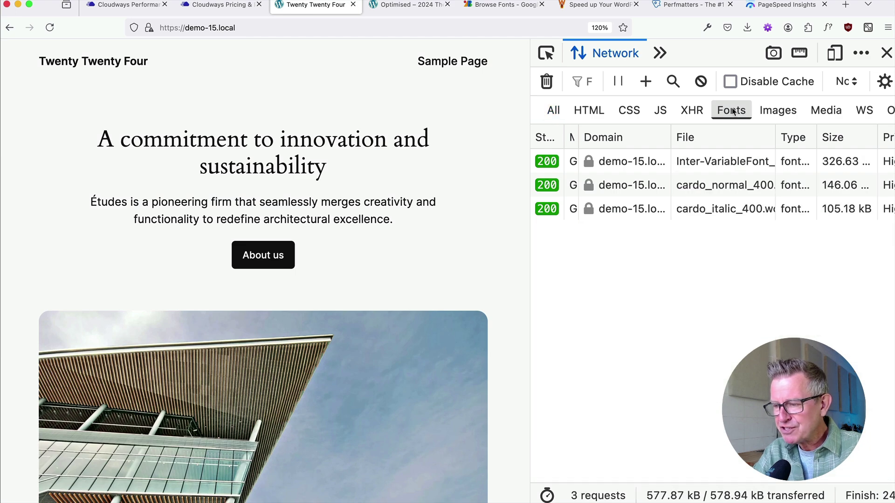
# Compare font transfers: 72.15 kB on the optimised site versus 577.87 kB on Twenty Twenty Four.
pyautogui.click(398, 10)
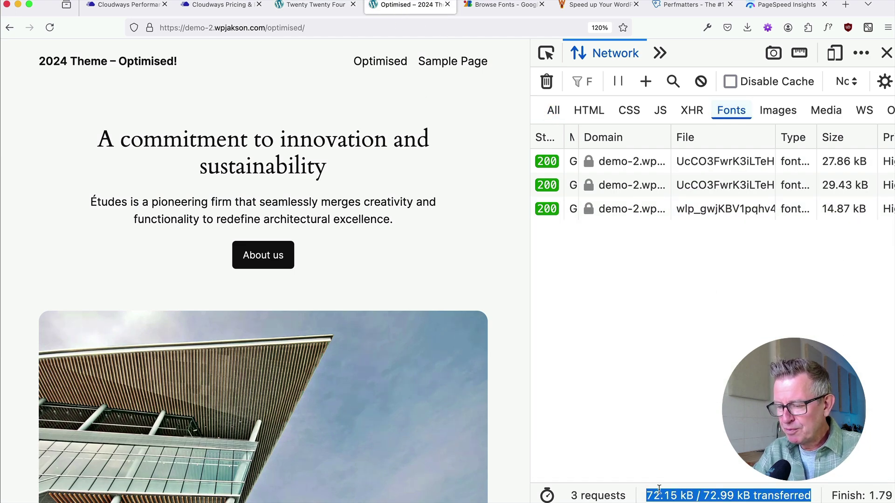
pyautogui.moveTo(658, 489); pyautogui.dragTo(661, 490)
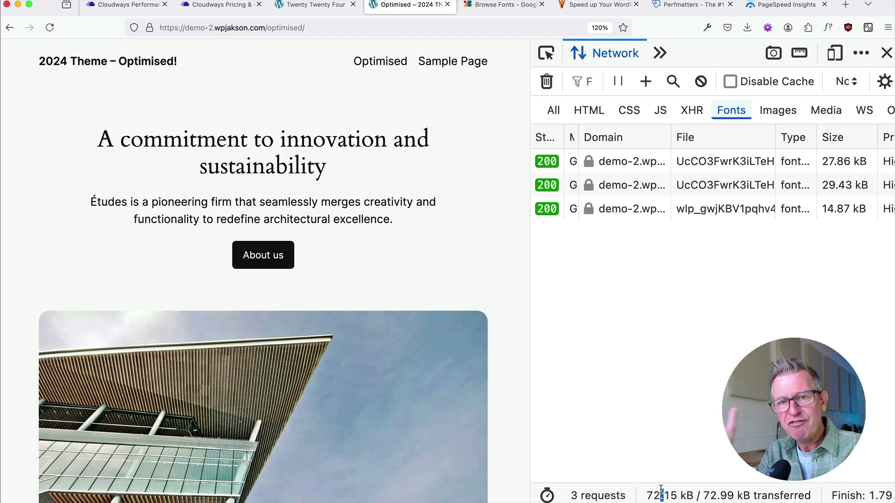
pyautogui.click(305, 6)
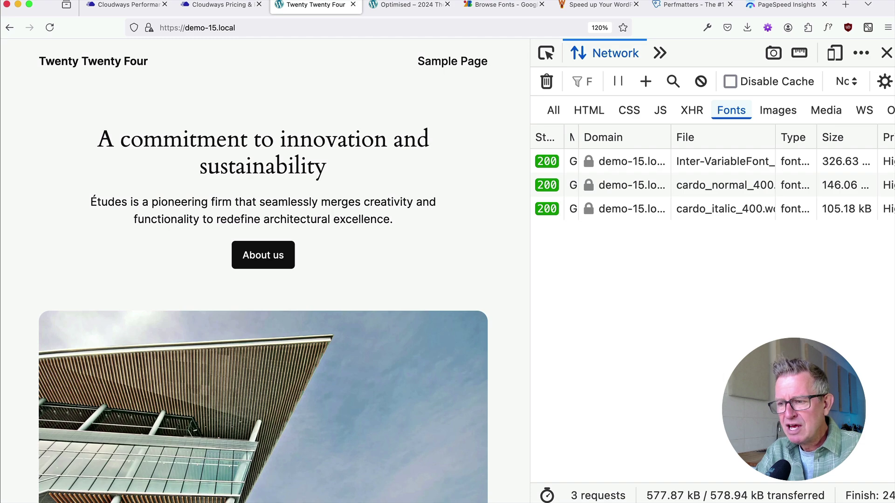
pyautogui.click(406, 4)
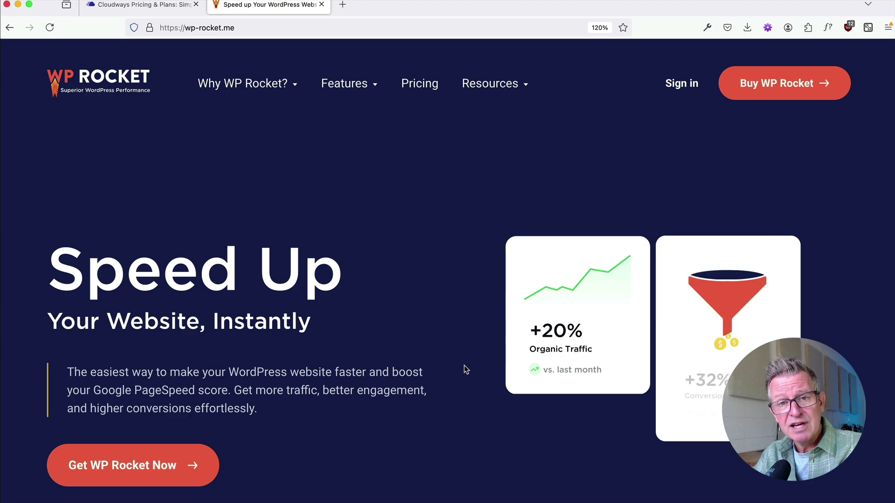
# Scroll down through the WP Rocket and perfmatters homepages to the bottom.
pyautogui.scroll(-6, 464, 369)
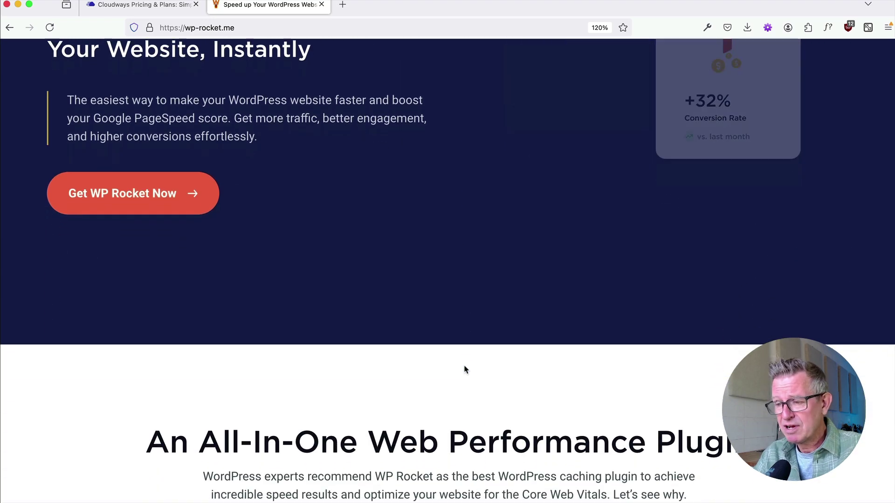
pyautogui.scroll(-9, 464, 370)
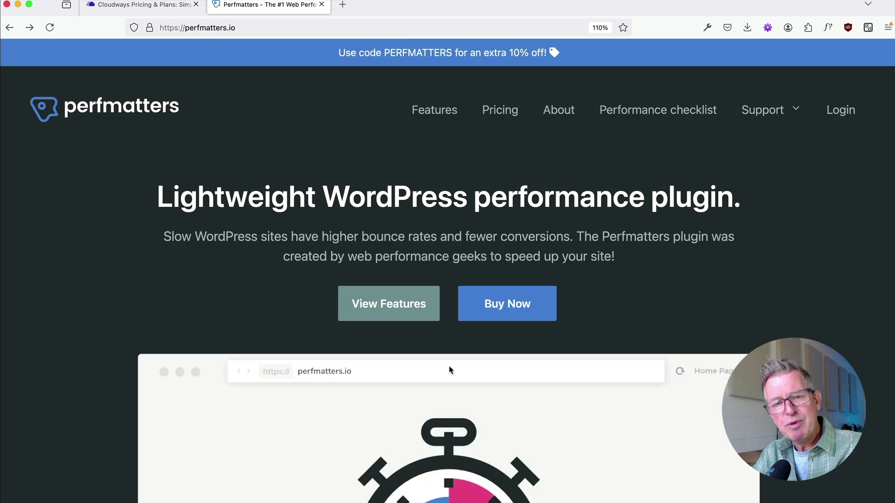
pyautogui.scroll(-7, 449, 370)
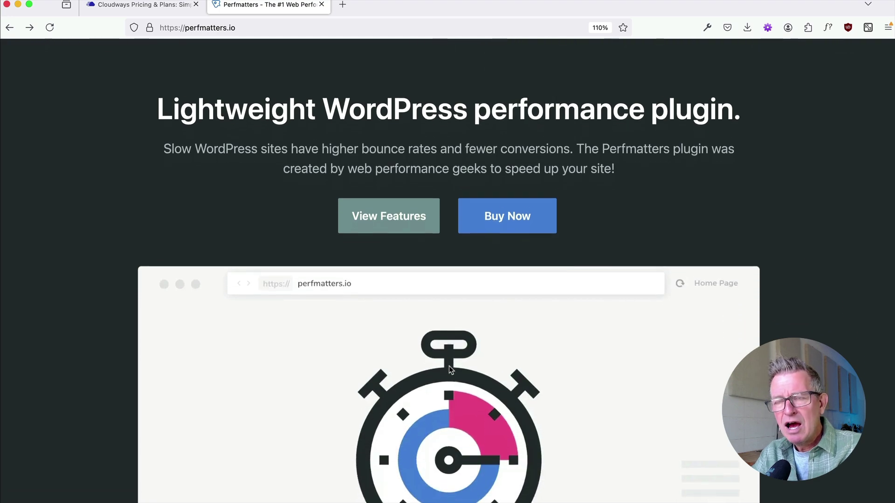
pyautogui.scroll(-9, 449, 370)
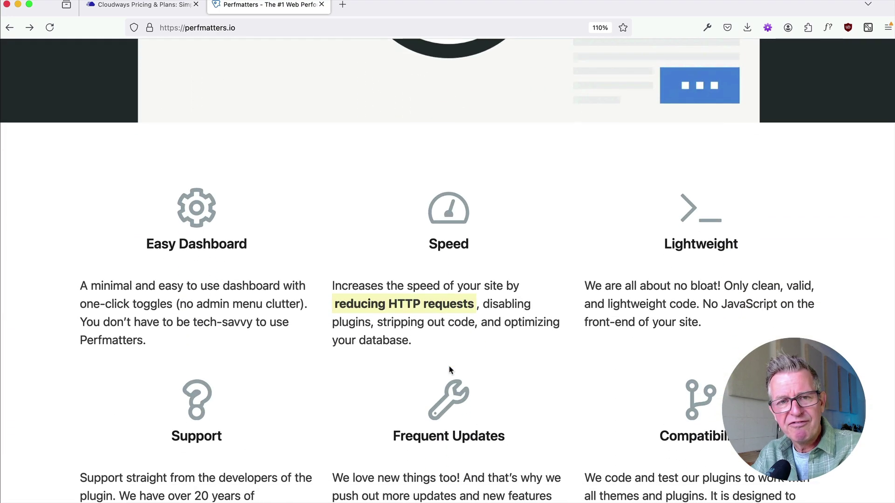
pyautogui.scroll(-10, 450, 370)
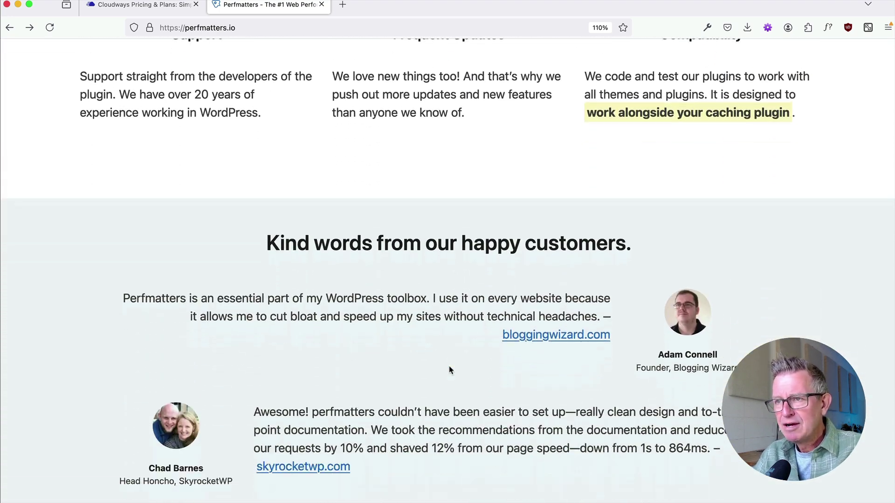
pyautogui.scroll(-8, 450, 369)
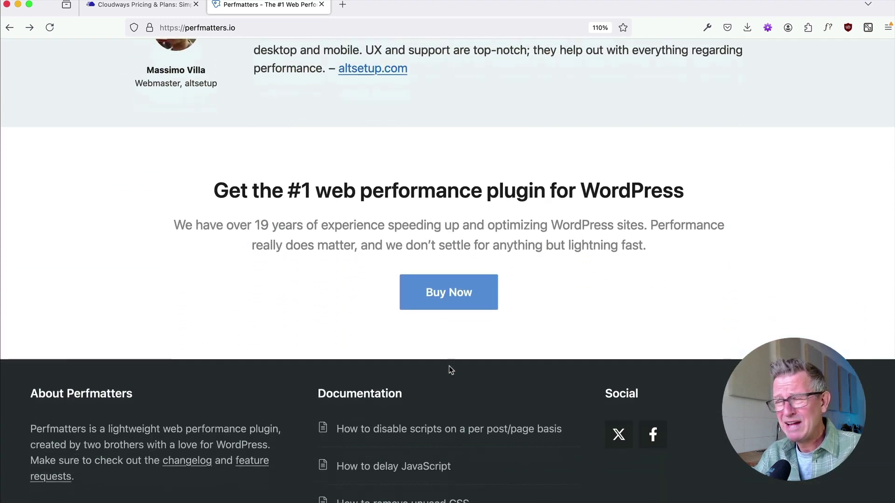
pyautogui.scroll(-3, 449, 365)
# Open the perfmatters Pricing page via Buy Now and scroll through the licence prices.
pyautogui.click(446, 146)
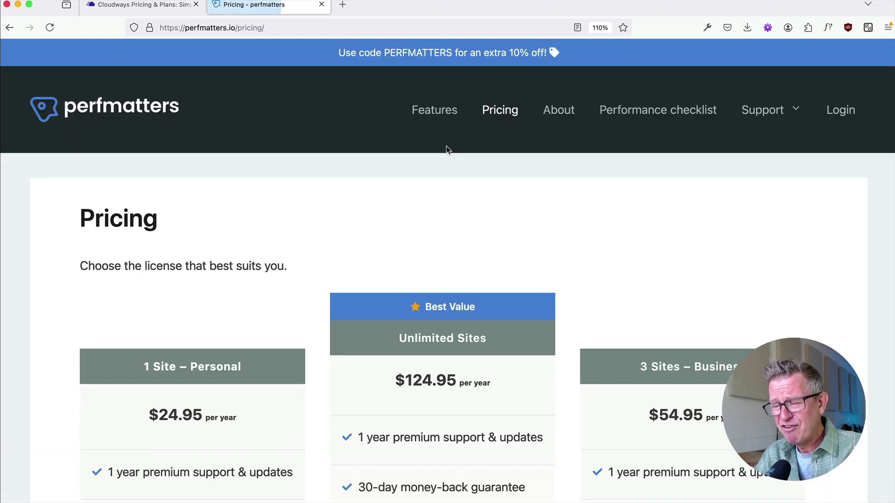
pyautogui.scroll(-1, 446, 148)
pyautogui.scroll(-3, 446, 150)
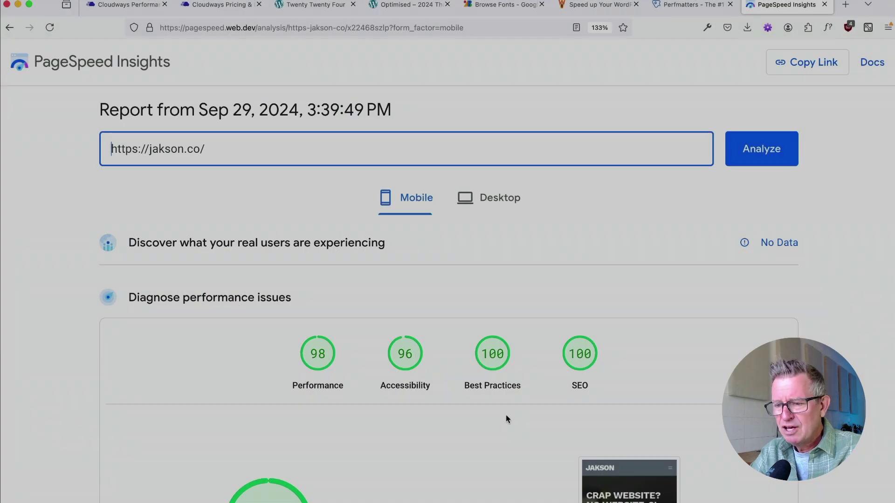
# Scroll the jakson.co mobile report to its scores: Performance 98, Accessibility 96, Best Practices 100, SEO 100.
pyautogui.scroll(-2, 506, 417)
pyautogui.scroll(-3, 506, 418)
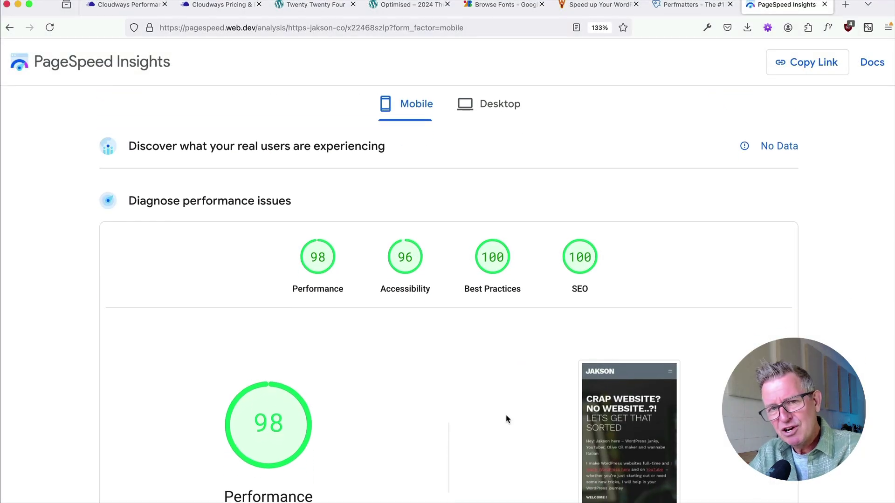